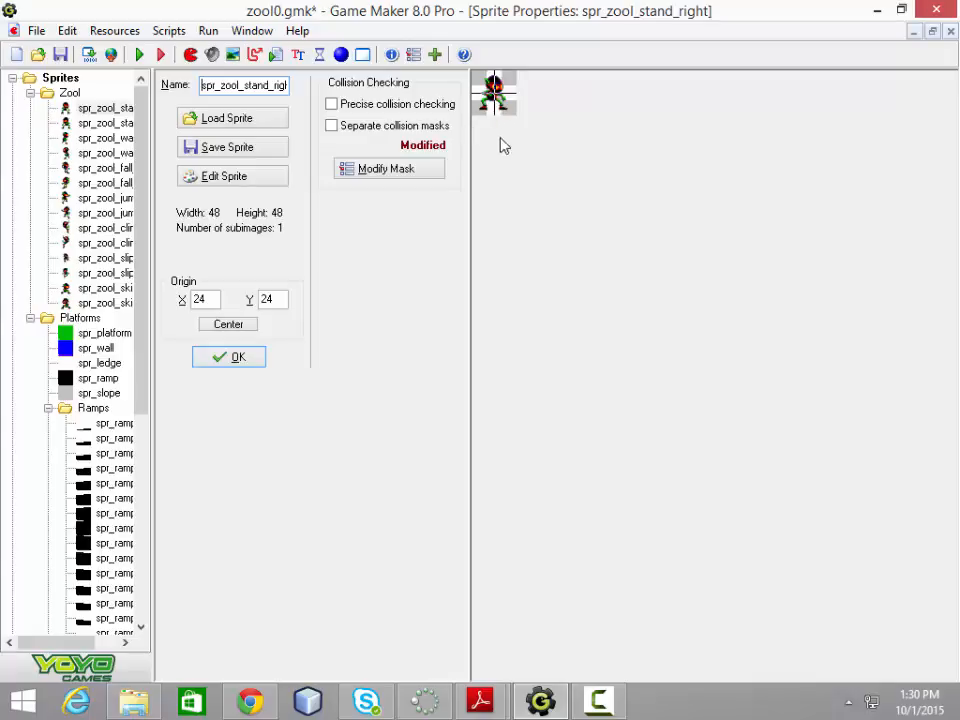
Open the spr_zool_stand_left and spr_zool_walk_right sprites in turn, and step through all the walk-right subimages
{"action": "double_click", "coordinate": [73, 122]}
{"action": "double_click", "coordinate": [85, 140]}
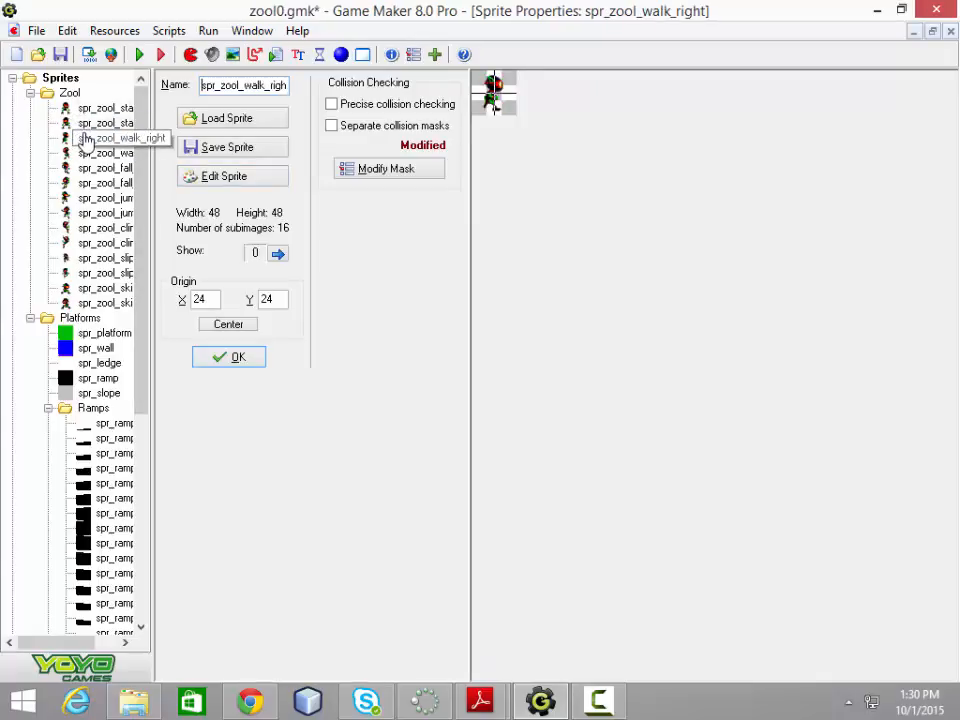
{"action": "left_click", "coordinate": [279, 254]}
{"action": "left_click", "coordinate": [279, 254]}
{"action": "left_click", "coordinate": [279, 254]}
{"action": "left_click", "coordinate": [279, 254]}
{"action": "left_click", "coordinate": [279, 254]}
{"action": "left_click", "coordinate": [279, 254]}
{"action": "left_click", "coordinate": [279, 254]}
{"action": "left_click", "coordinate": [279, 254]}
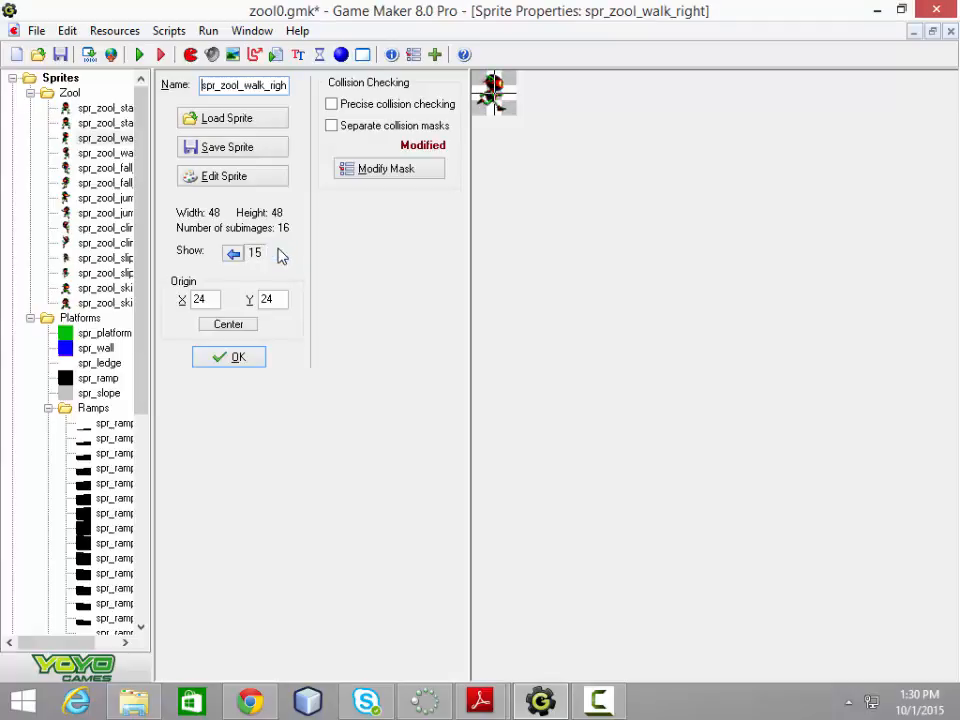
Open the spr_zool_walk_left sprite and step through its animation subimages
{"action": "double_click", "coordinate": [105, 154]}
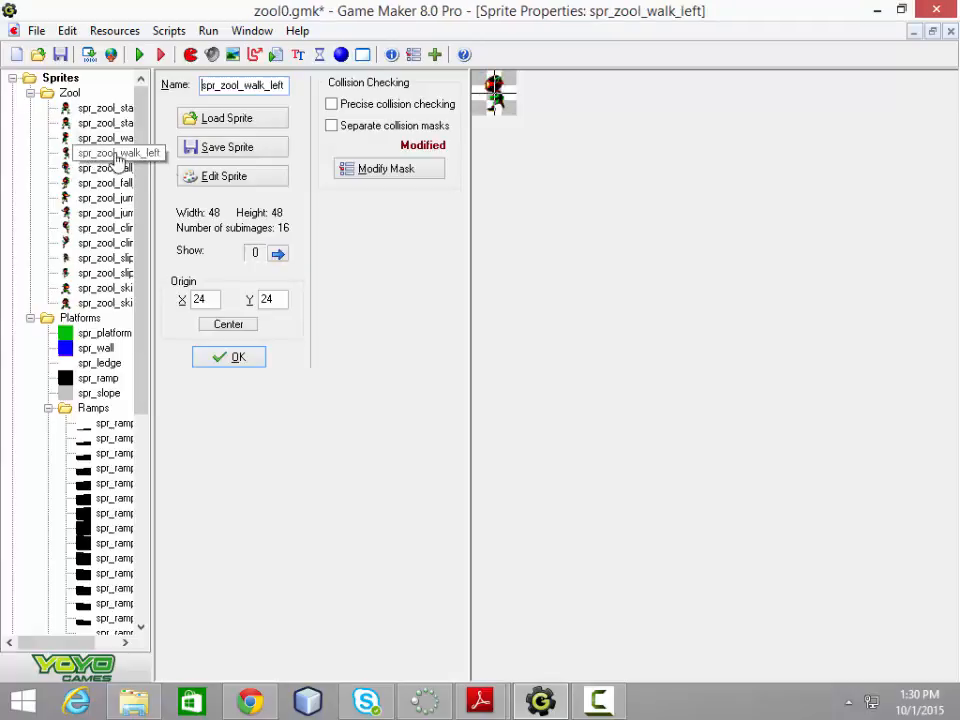
{"action": "left_click", "coordinate": [279, 254]}
{"action": "left_click", "coordinate": [279, 254]}
{"action": "left_click", "coordinate": [279, 254]}
{"action": "left_click", "coordinate": [279, 254]}
{"action": "left_click", "coordinate": [279, 254]}
{"action": "left_click", "coordinate": [279, 254]}
{"action": "left_click", "coordinate": [279, 254]}
{"action": "left_click", "coordinate": [279, 254]}
{"action": "left_click", "coordinate": [279, 254]}
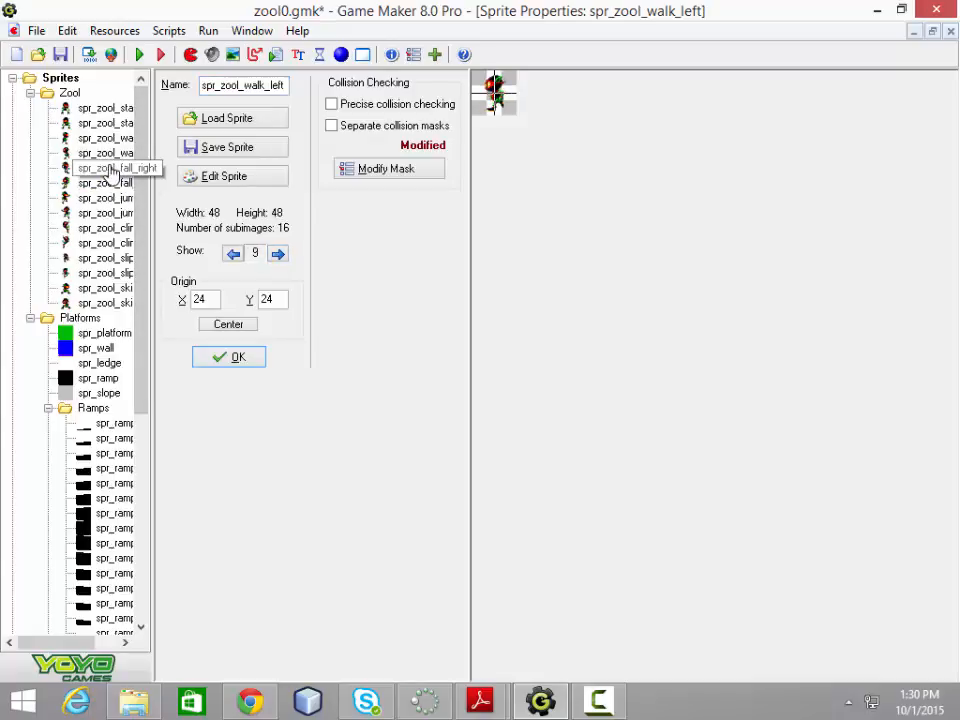
Open the spr_zool_fall_right sprite and examine its collision mask's bounding box and shape settings
{"action": "double_click", "coordinate": [80, 169]}
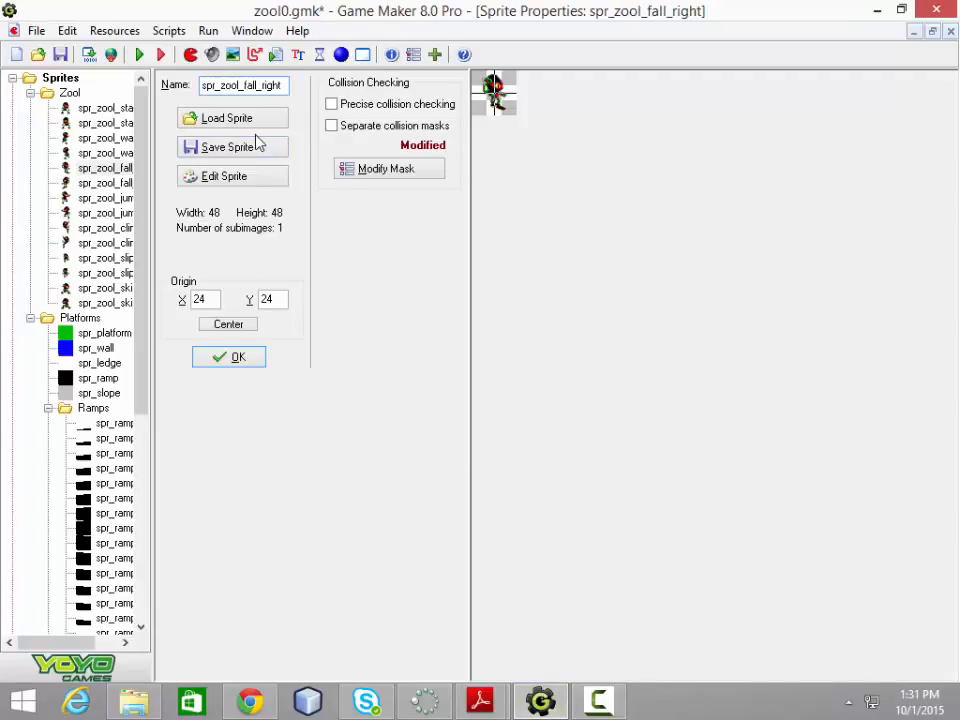
{"action": "left_click", "coordinate": [368, 170]}
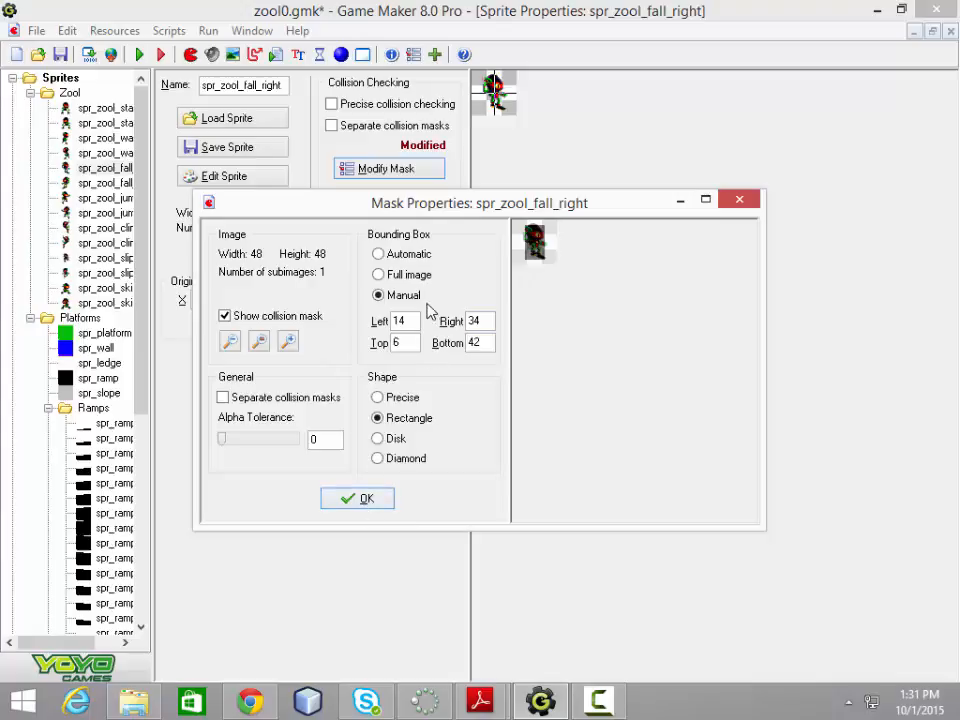
{"action": "left_click", "coordinate": [364, 499]}
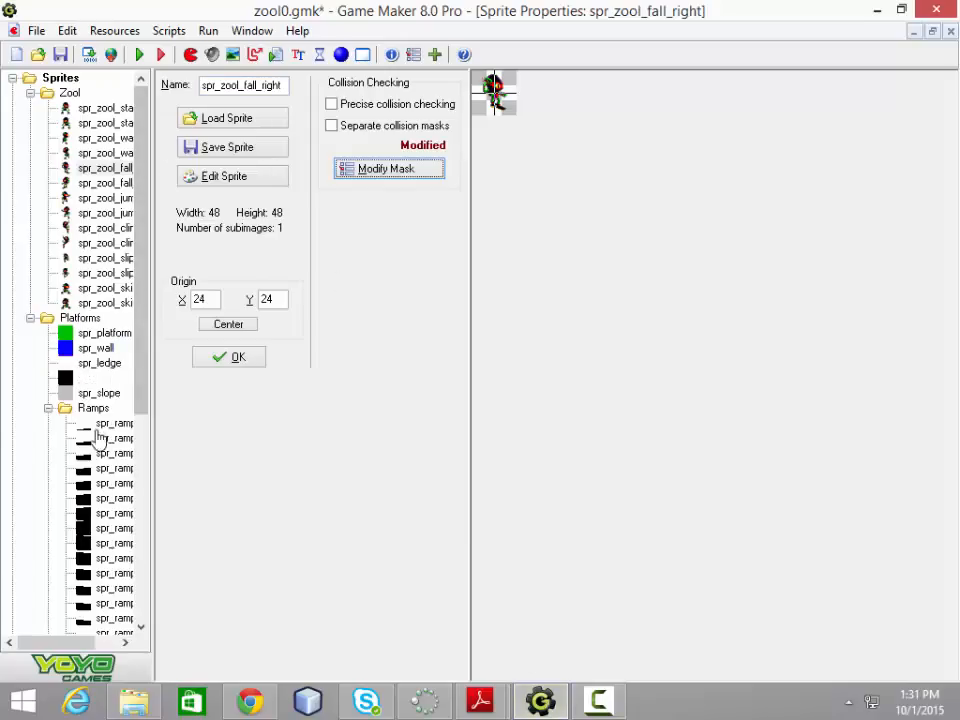
Examine the collision mask settings of the spr_platform, spr_wall and spr_ledge sprites
{"action": "double_click", "coordinate": [108, 334]}
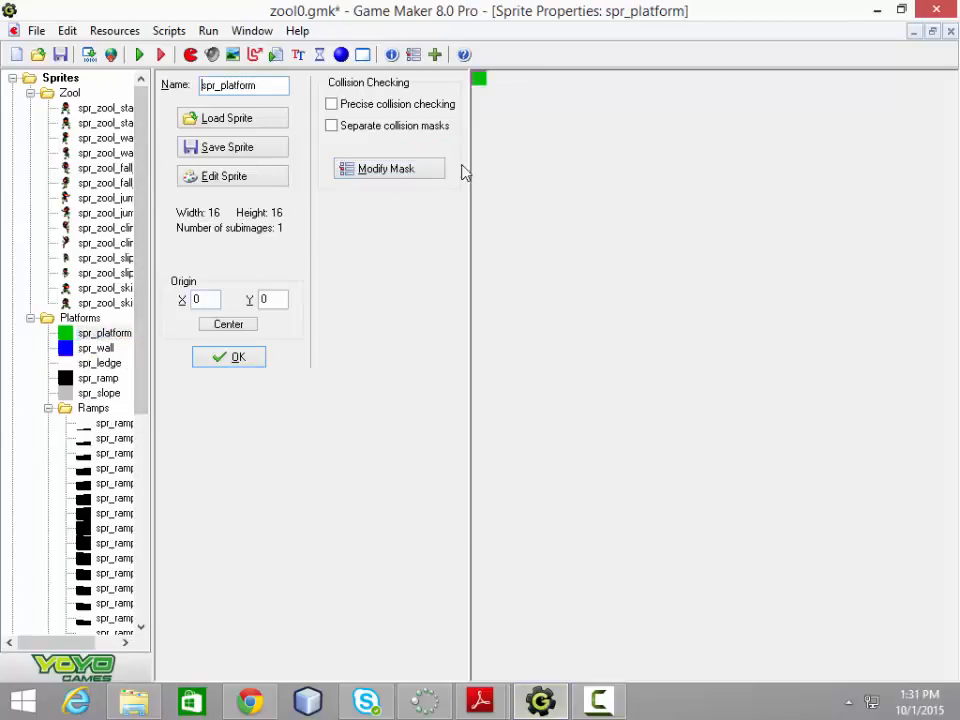
{"action": "left_click", "coordinate": [388, 173]}
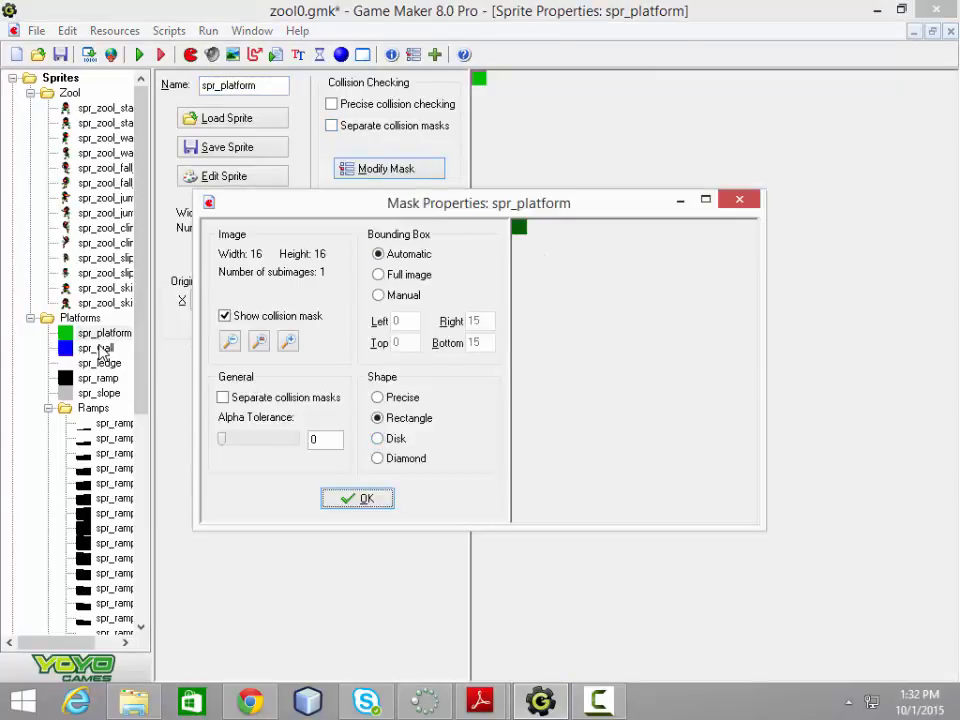
{"action": "left_click", "coordinate": [360, 498]}
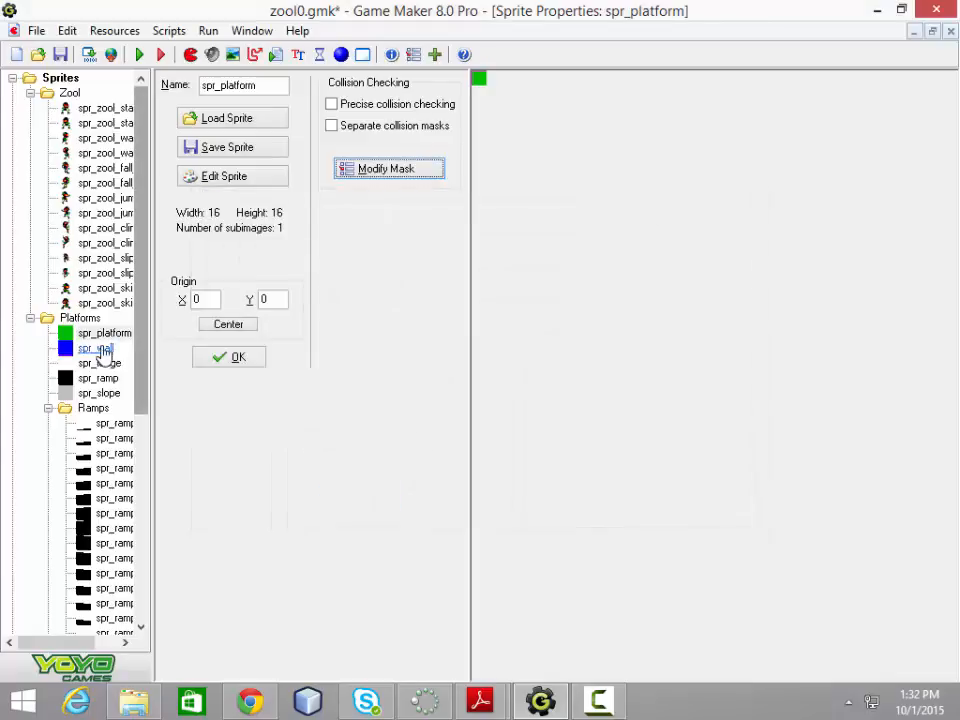
{"action": "double_click", "coordinate": [97, 349]}
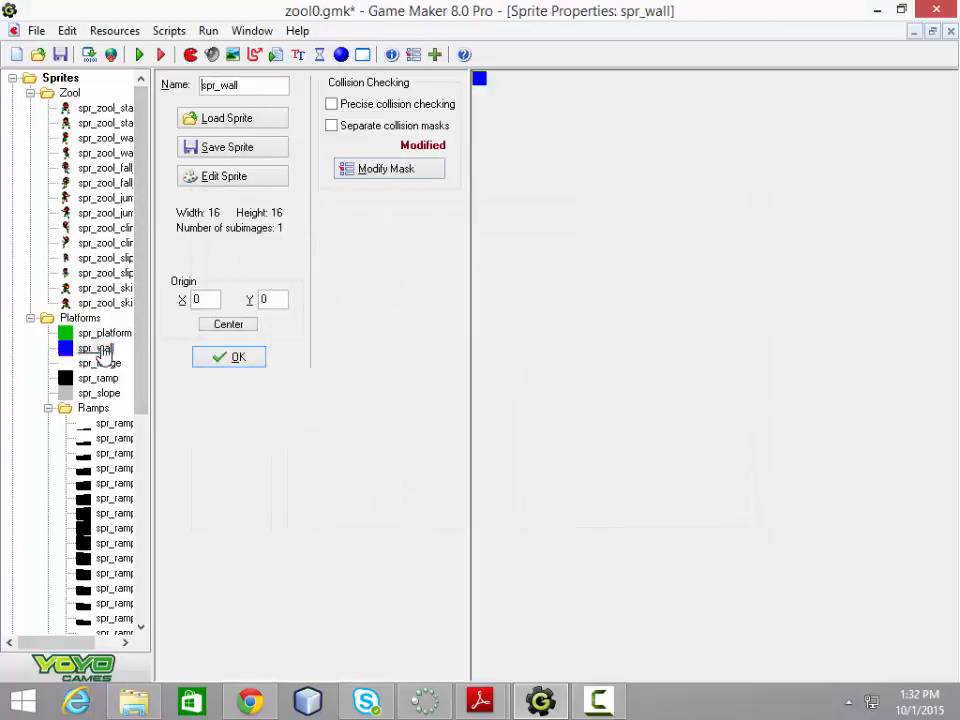
{"action": "left_click", "coordinate": [410, 175]}
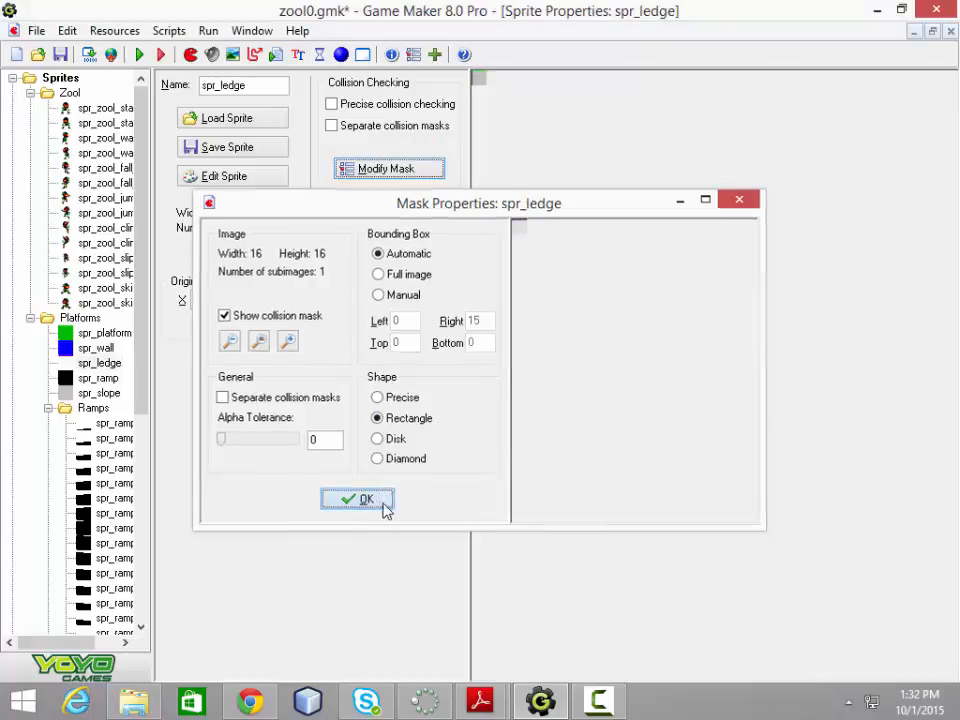
{"action": "left_click", "coordinate": [382, 504]}
Examine the collision mask settings of the spr_ramp and spr_slope sprites
{"action": "left_click", "coordinate": [100, 380]}
{"action": "double_click", "coordinate": [100, 381]}
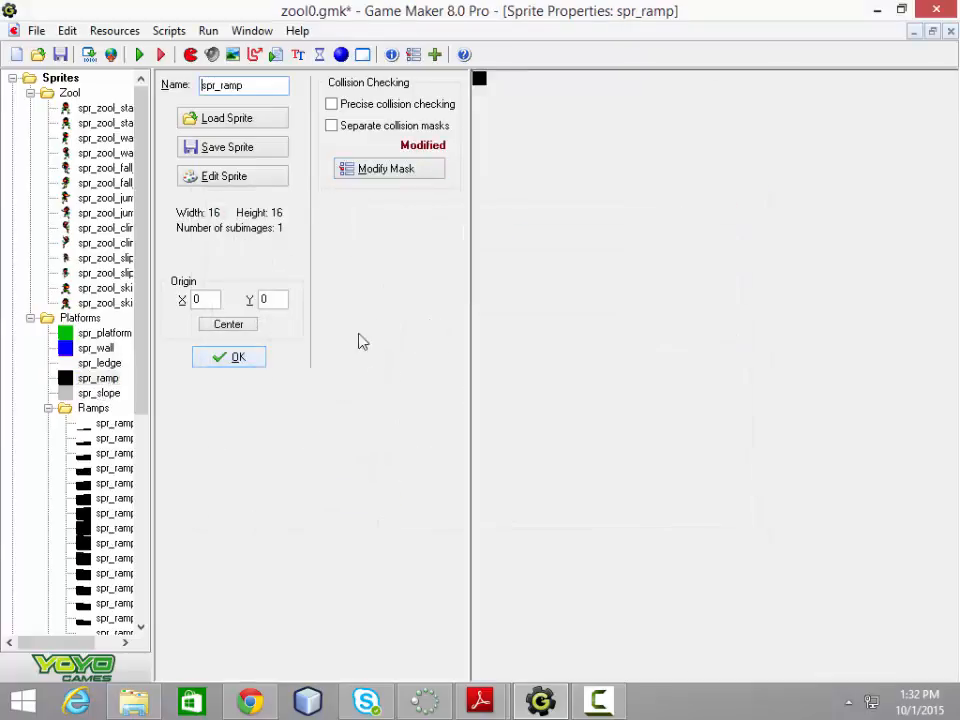
{"action": "left_click", "coordinate": [401, 168]}
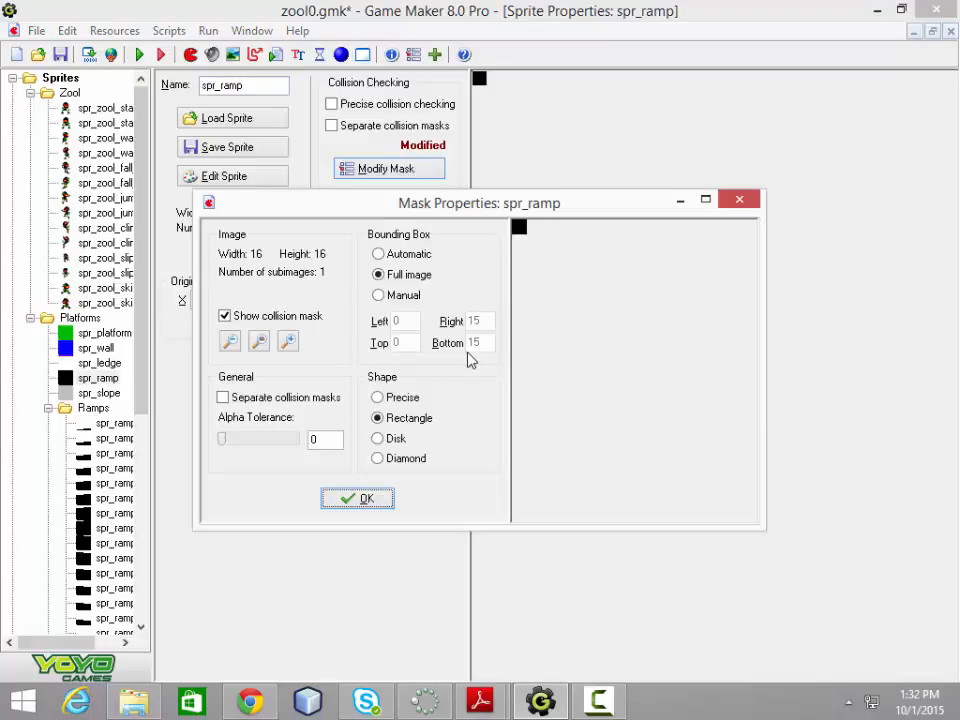
{"action": "left_click", "coordinate": [357, 498]}
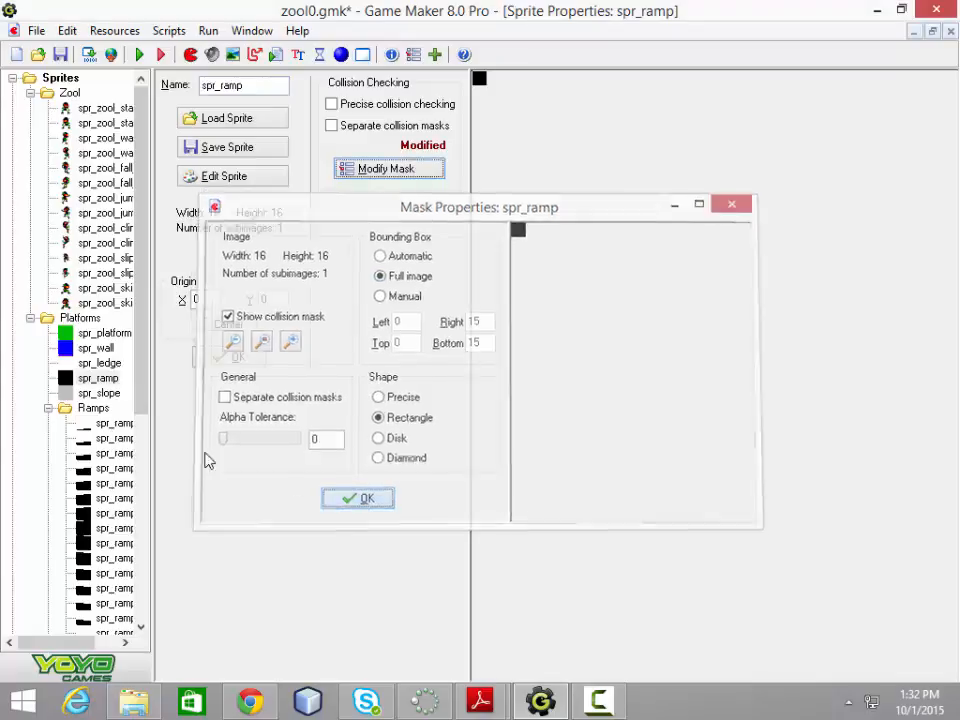
{"action": "double_click", "coordinate": [97, 393]}
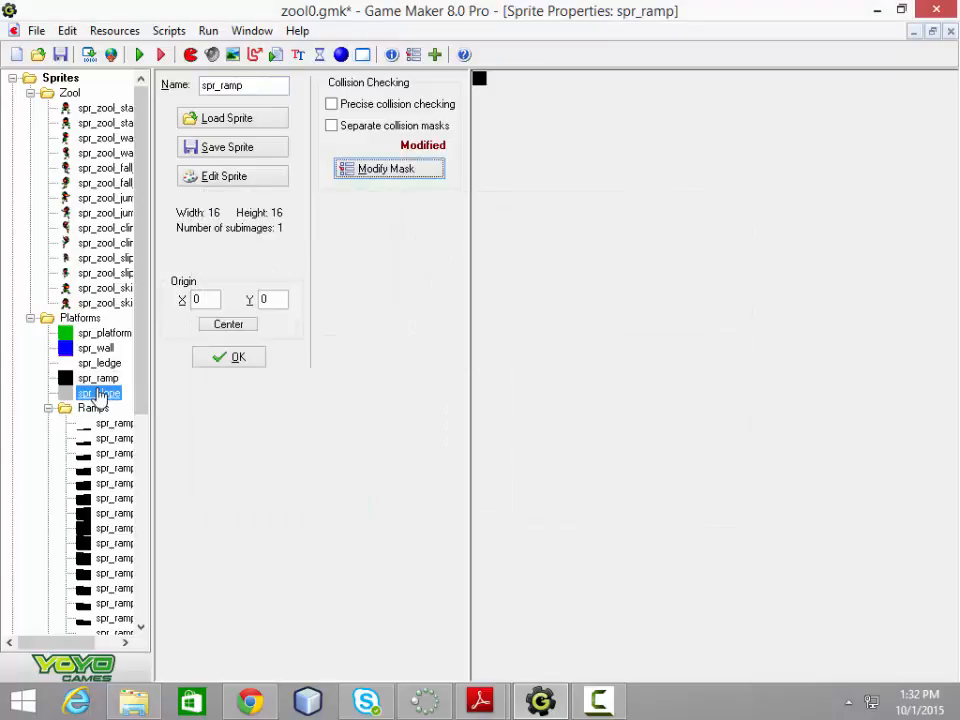
{"action": "left_click", "coordinate": [399, 167]}
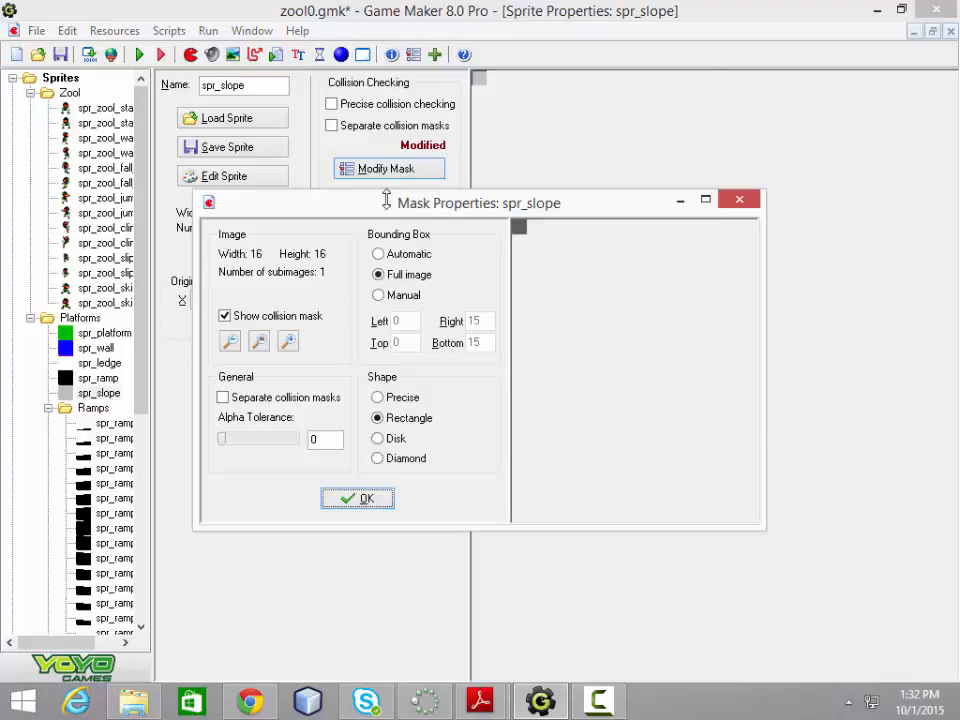
{"action": "left_click", "coordinate": [364, 499]}
Recheck the collision mask of spr_wall and examine the mask of the spr_ramp_u1 ramp sprite
{"action": "double_click", "coordinate": [97, 349]}
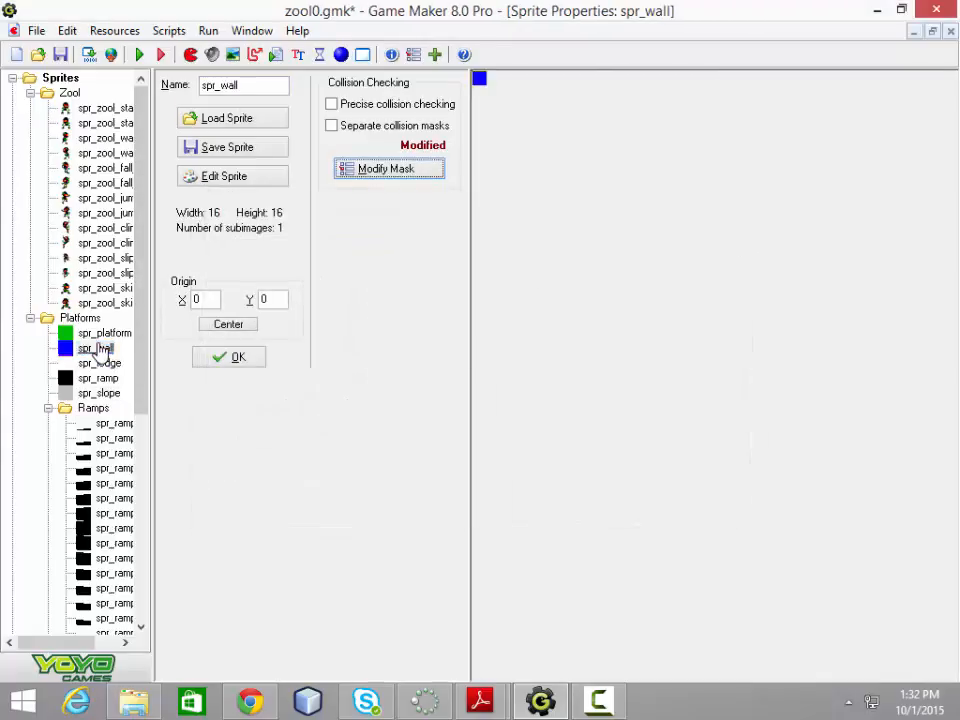
{"action": "left_click", "coordinate": [376, 170]}
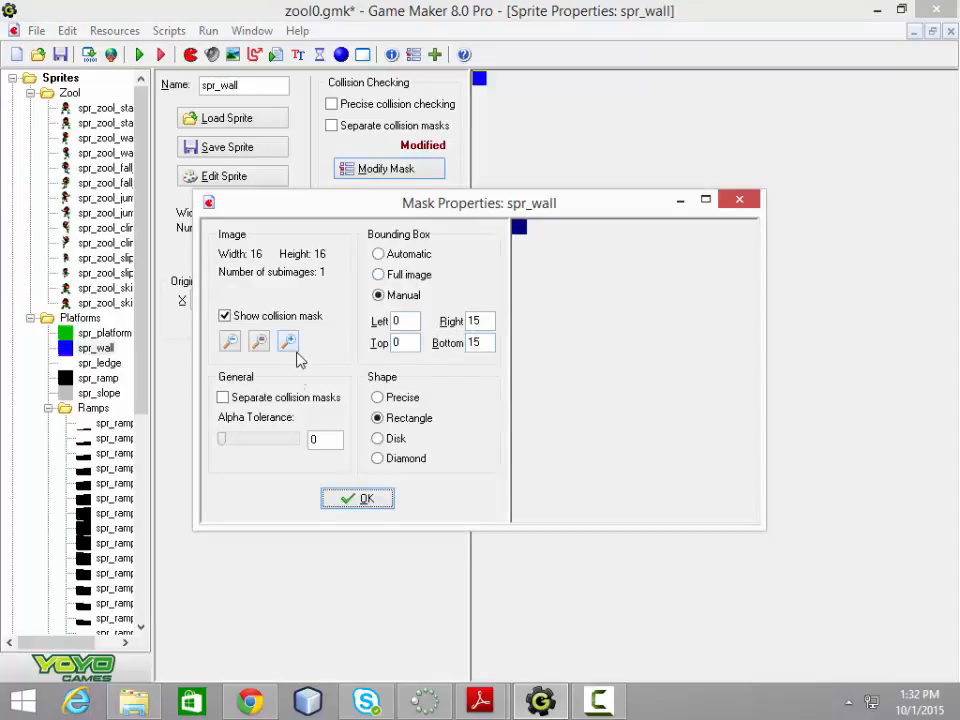
{"action": "left_click", "coordinate": [355, 497]}
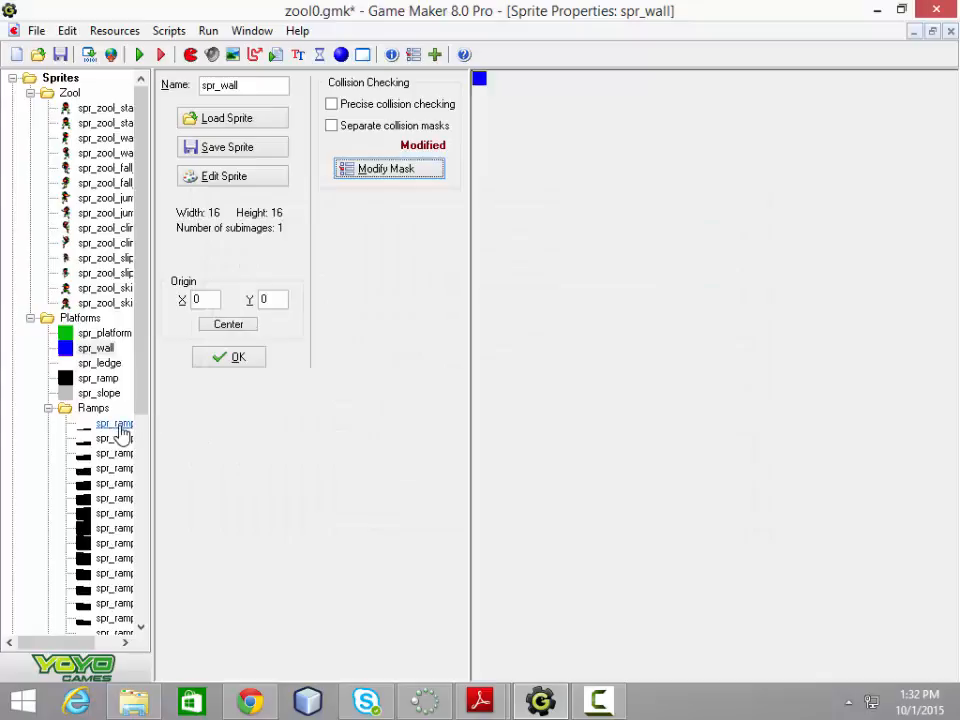
{"action": "double_click", "coordinate": [118, 426]}
{"action": "left_click", "coordinate": [377, 169]}
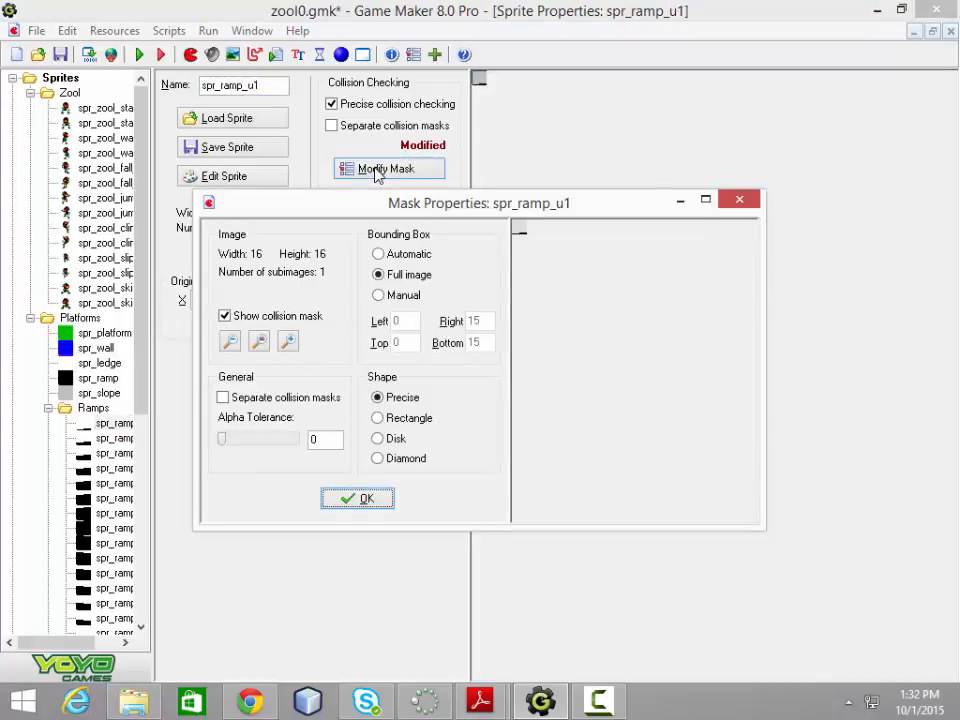
{"action": "left_click", "coordinate": [358, 499]}
Open the tile_sweet background and review its tile set properties
{"action": "left_click_drag", "start_coordinate": [140, 364], "coordinate": [164, 339]}
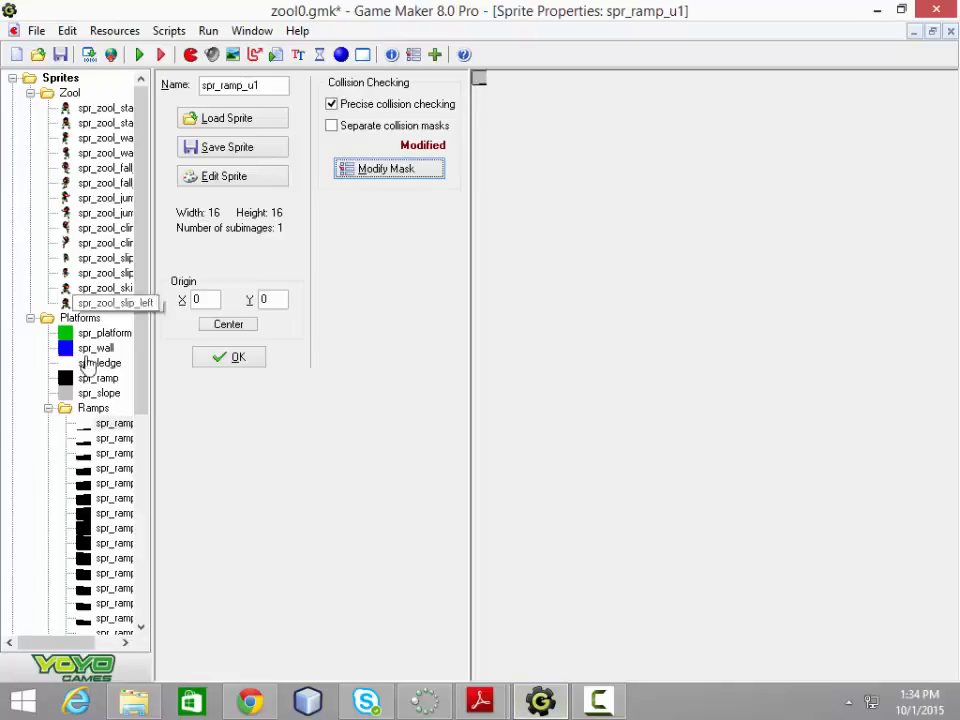
{"action": "left_click_drag", "start_coordinate": [145, 380], "coordinate": [154, 531]}
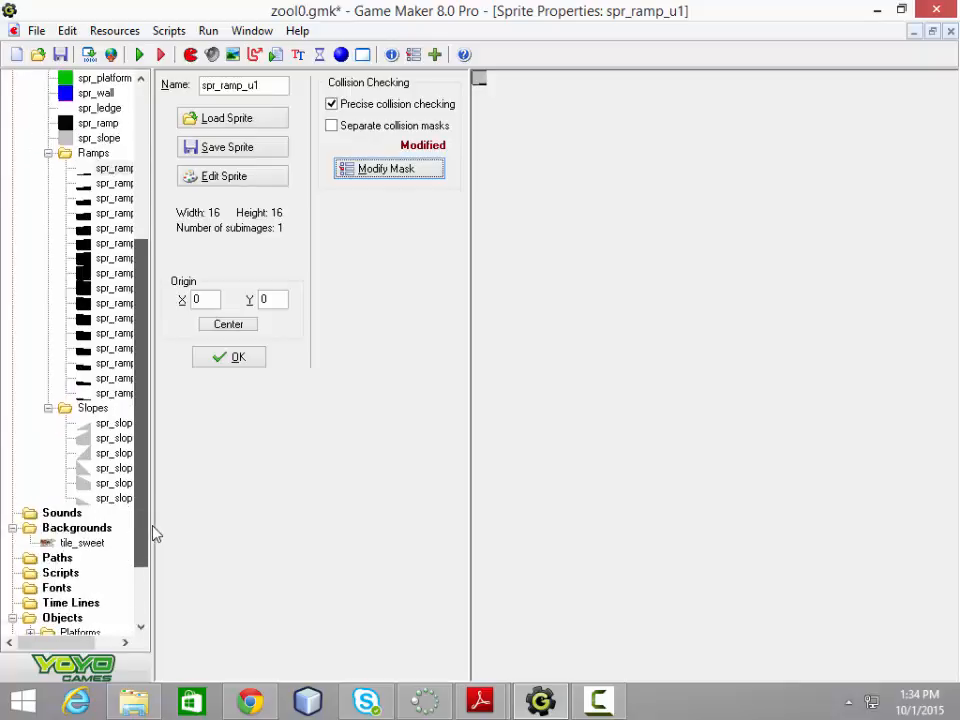
{"action": "double_click", "coordinate": [82, 545]}
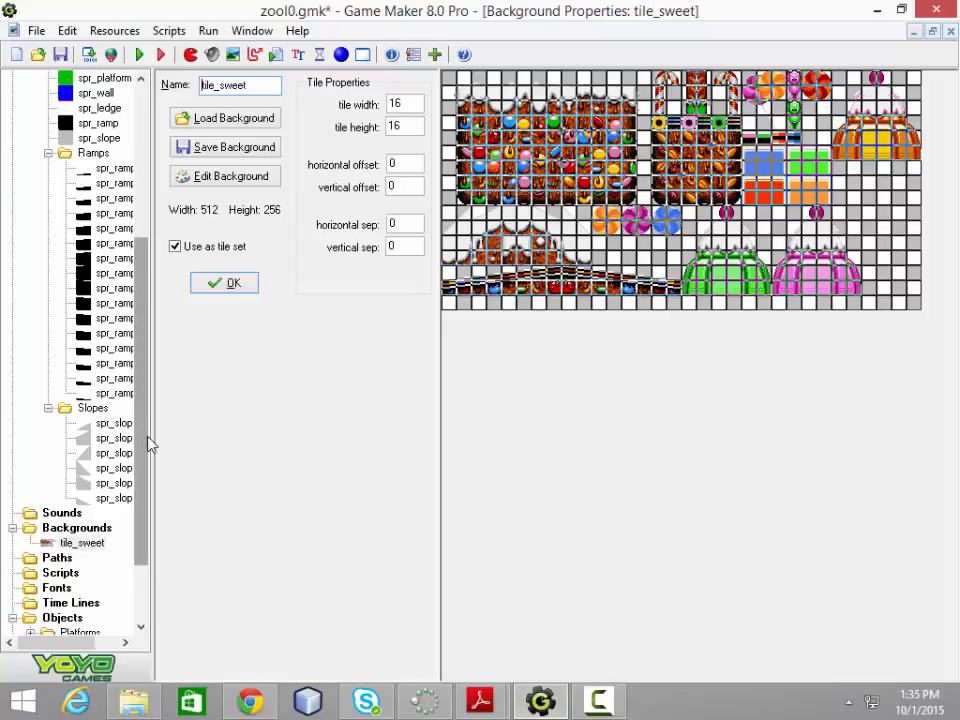
Open room_test and temporarily hide its tiles to examine the underlying platform and wall objects
{"action": "left_click_drag", "start_coordinate": [148, 444], "coordinate": [145, 465]}
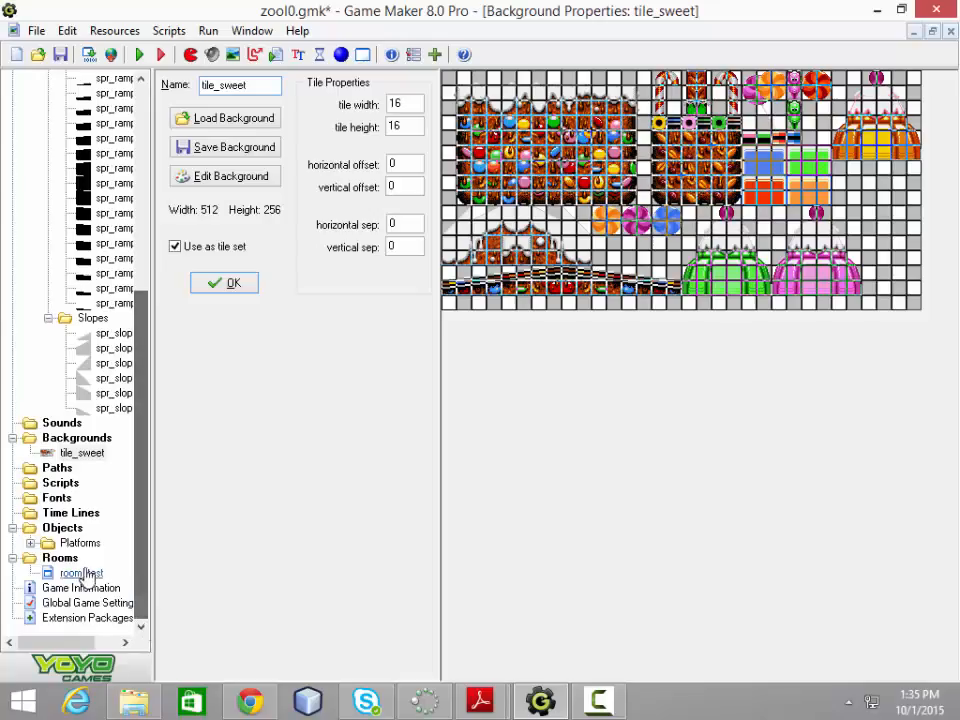
{"action": "double_click", "coordinate": [82, 575]}
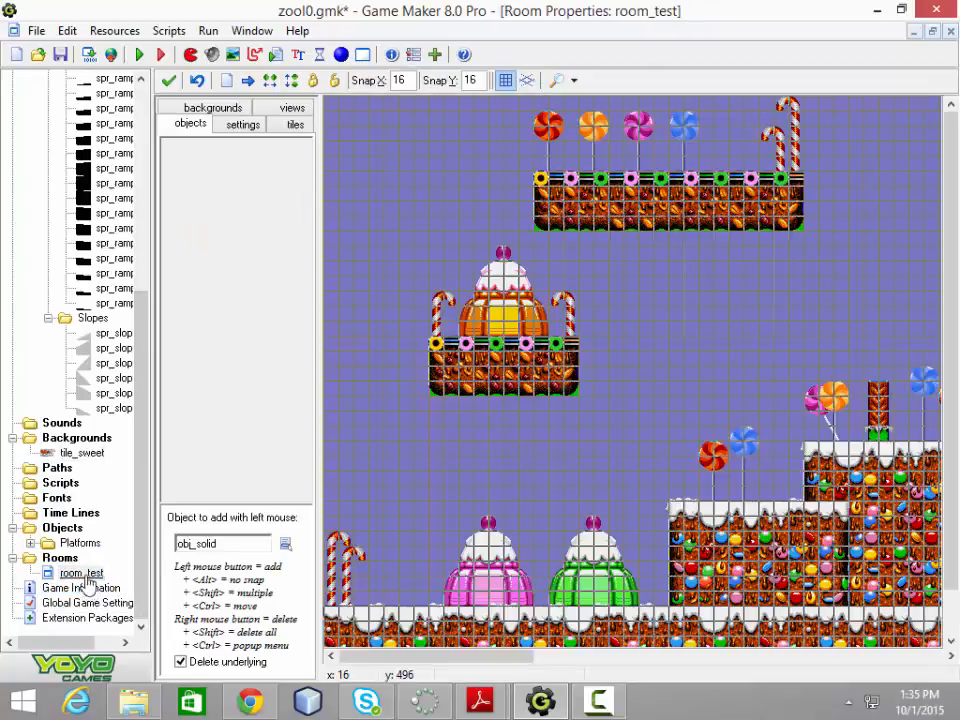
{"action": "left_click", "coordinate": [574, 82]}
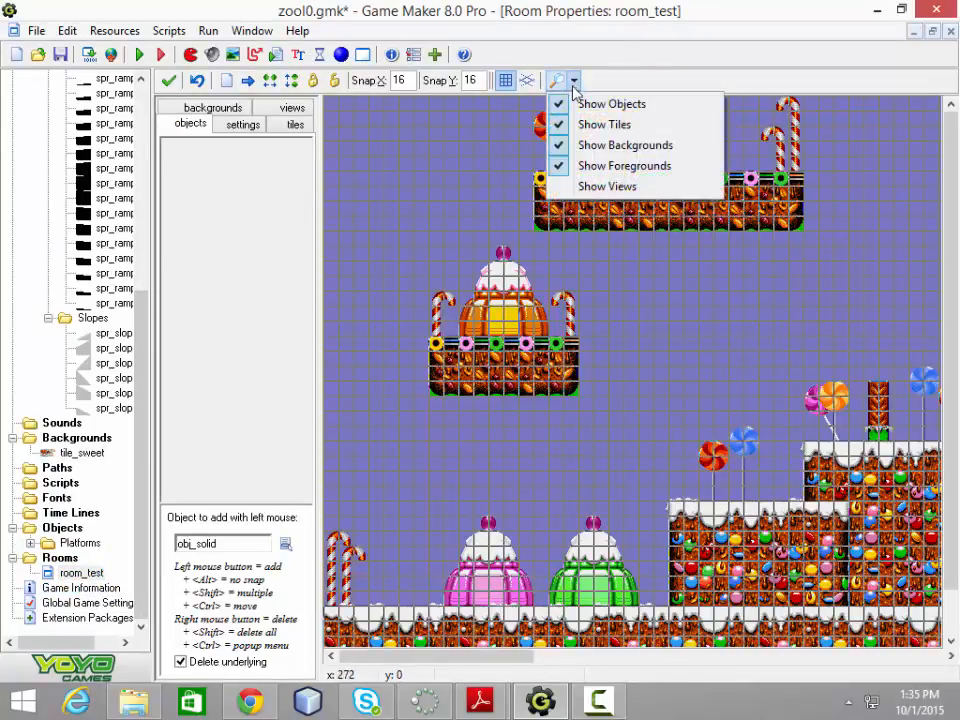
{"action": "left_click", "coordinate": [585, 124]}
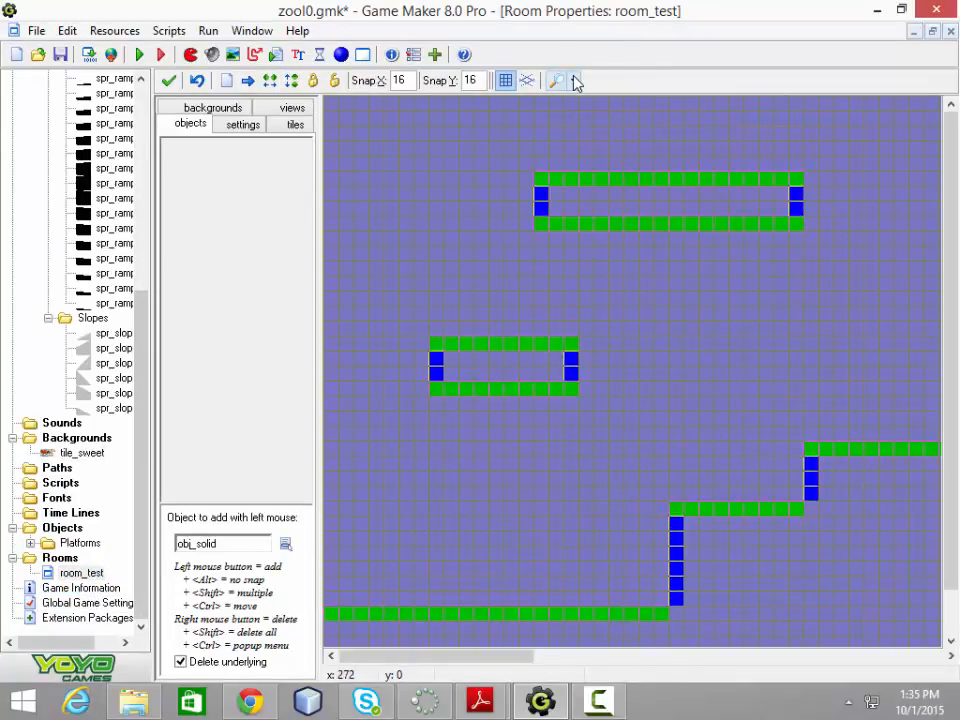
{"action": "left_click", "coordinate": [575, 84]}
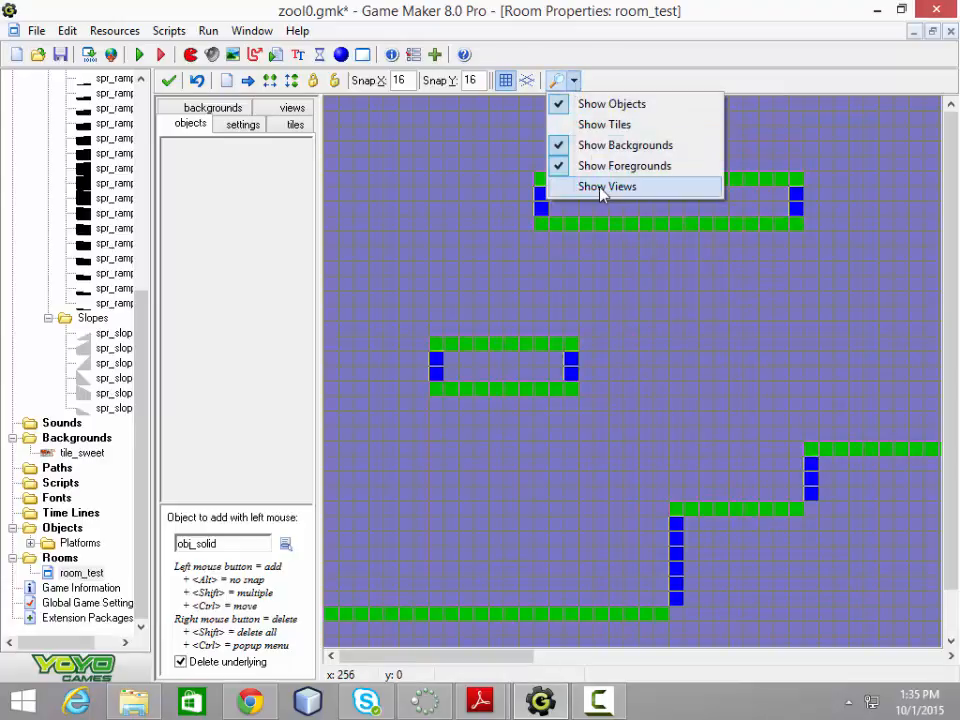
{"action": "left_click", "coordinate": [575, 130]}
Hide the backgrounds in room_test, show them again, and look over the room layout
{"action": "left_click", "coordinate": [574, 84]}
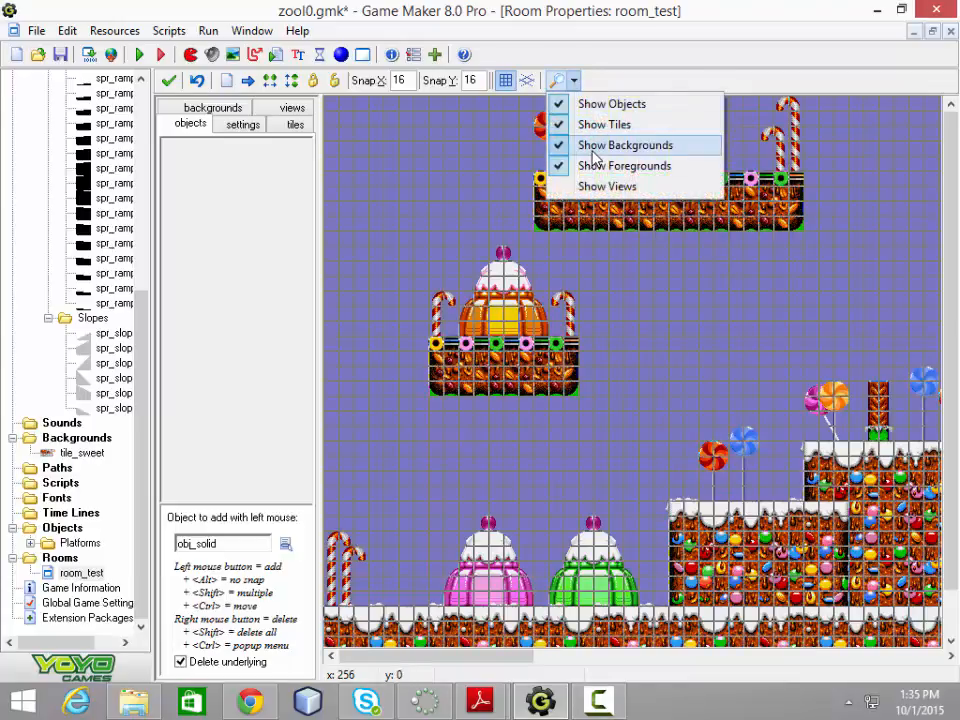
{"action": "left_click", "coordinate": [620, 145]}
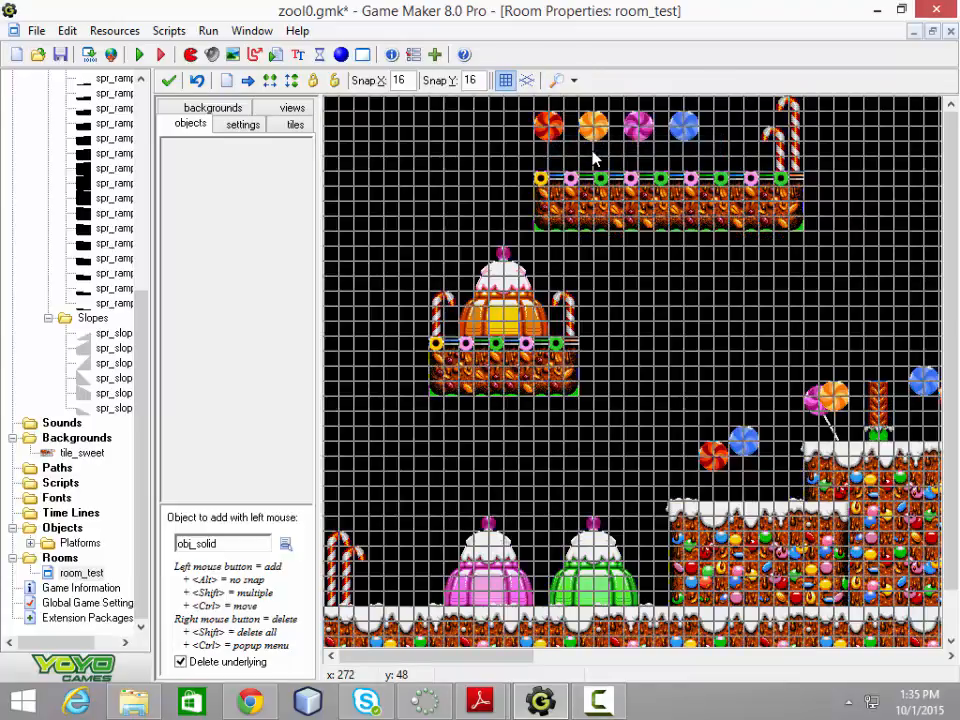
{"action": "left_click", "coordinate": [574, 80]}
{"action": "left_click", "coordinate": [585, 147]}
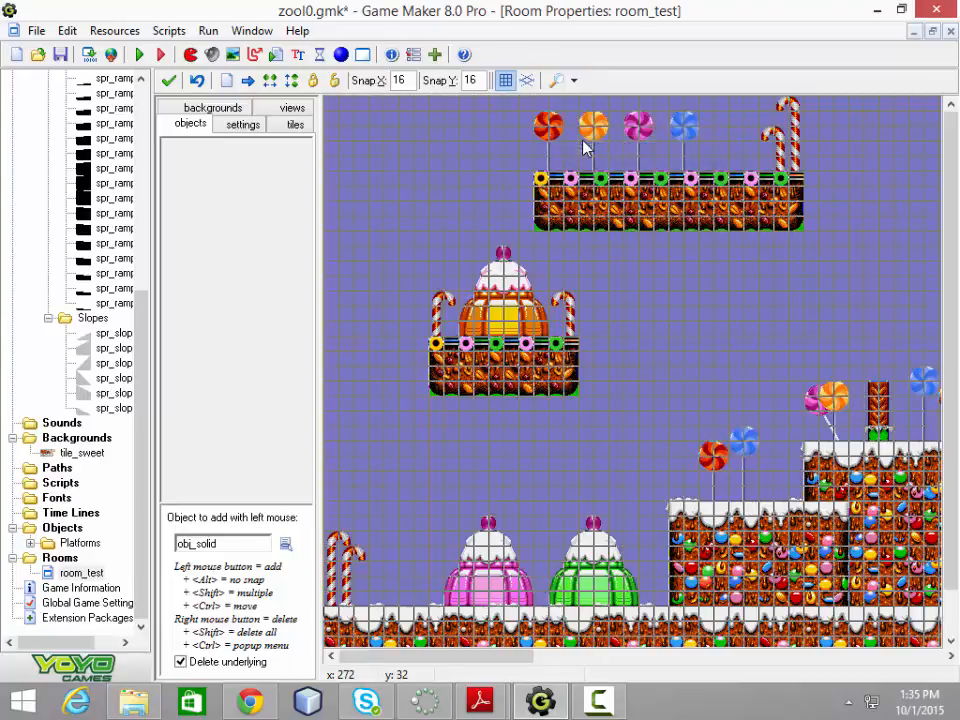
{"action": "left_click_drag", "start_coordinate": [480, 656], "coordinate": [442, 656]}
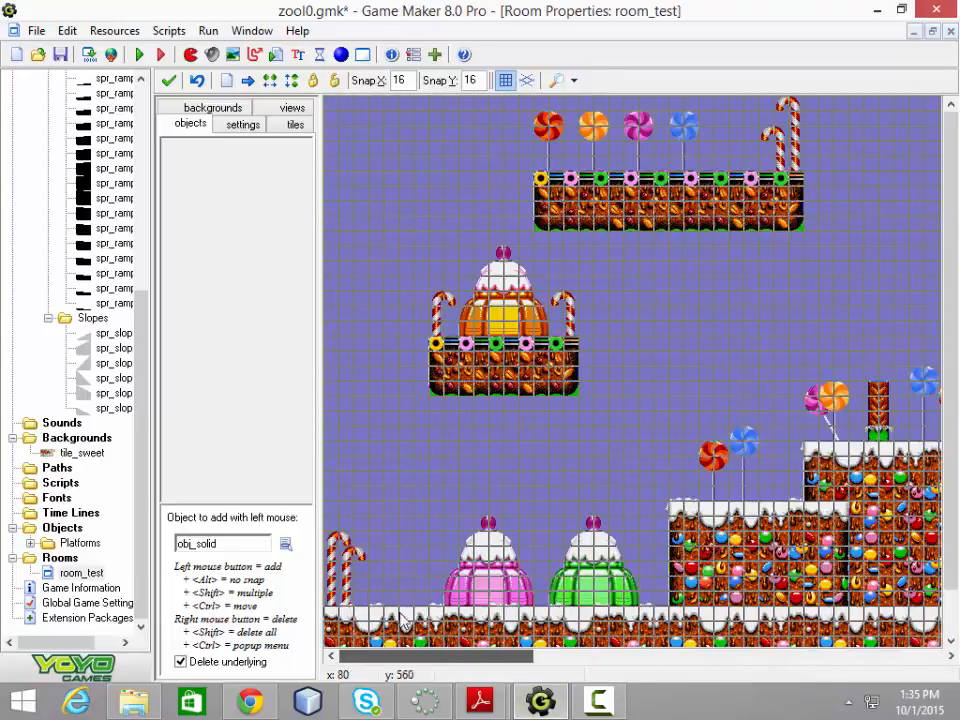
{"action": "left_click", "coordinate": [574, 80]}
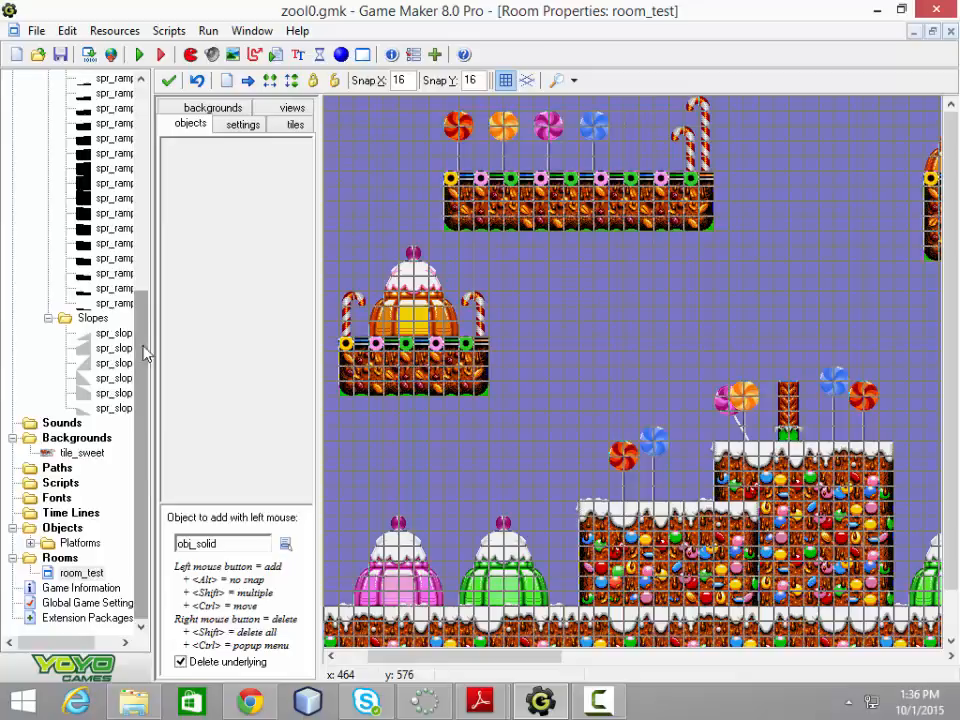
Return to the platform sprites and open the spr_slope sprite's properties
{"action": "scroll", "coordinate": [124, 125], "scroll_direction": "up", "scroll_amount": 8}
{"action": "double_click", "coordinate": [104, 378]}
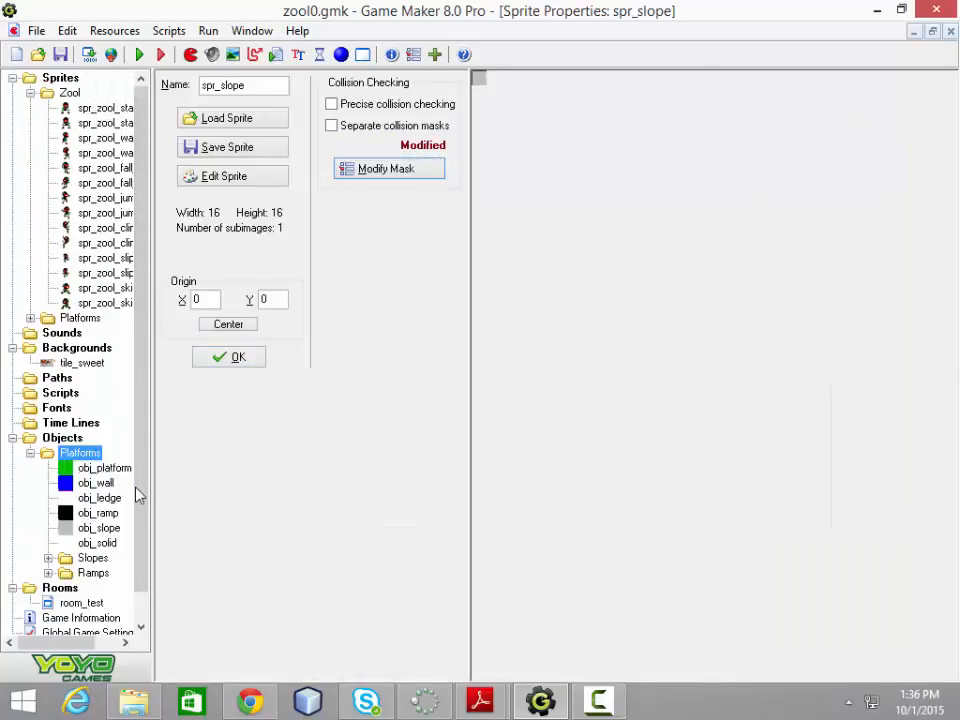
Open the properties of obj_platform, obj_wall and obj_ledge one after another to examine their sprites and parents
{"action": "double_click", "coordinate": [101, 469]}
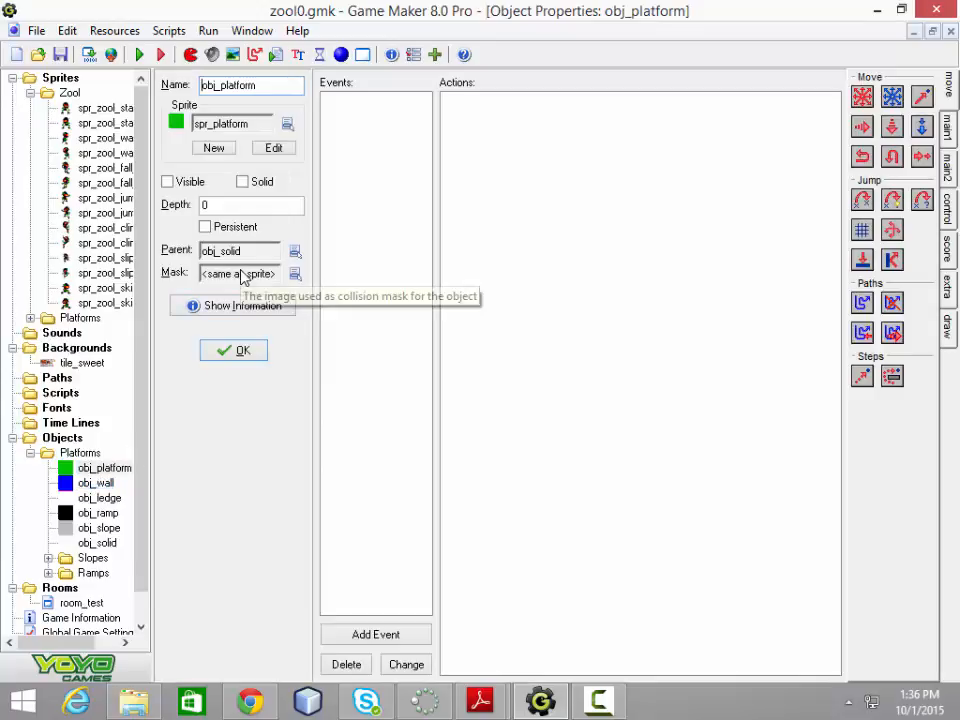
{"action": "left_click", "coordinate": [96, 484]}
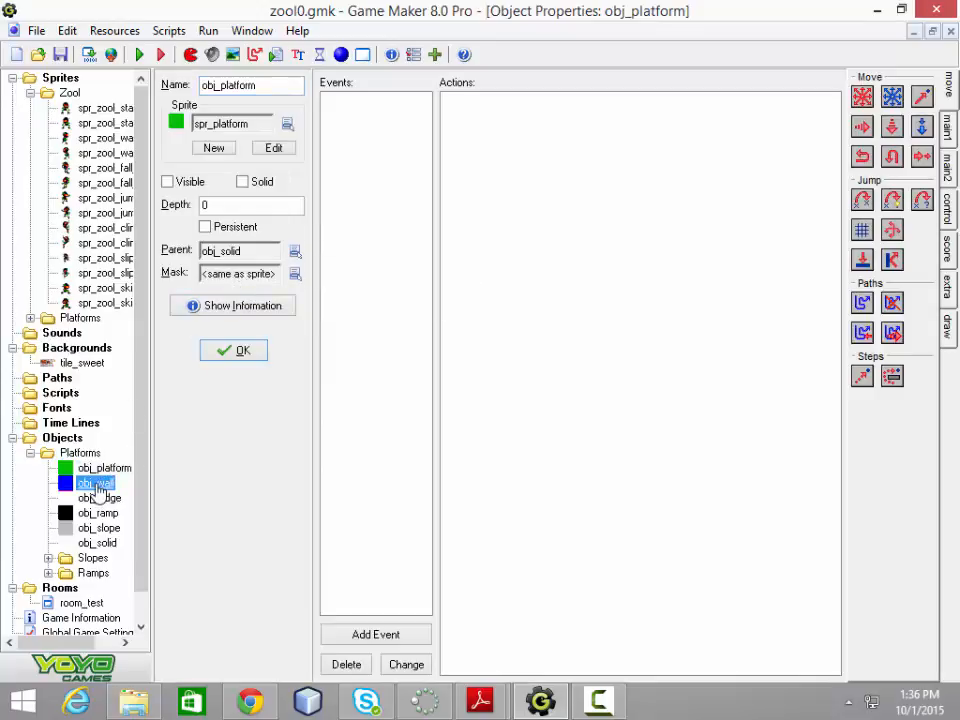
{"action": "double_click", "coordinate": [97, 485]}
{"action": "left_click", "coordinate": [97, 498]}
{"action": "double_click", "coordinate": [97, 498]}
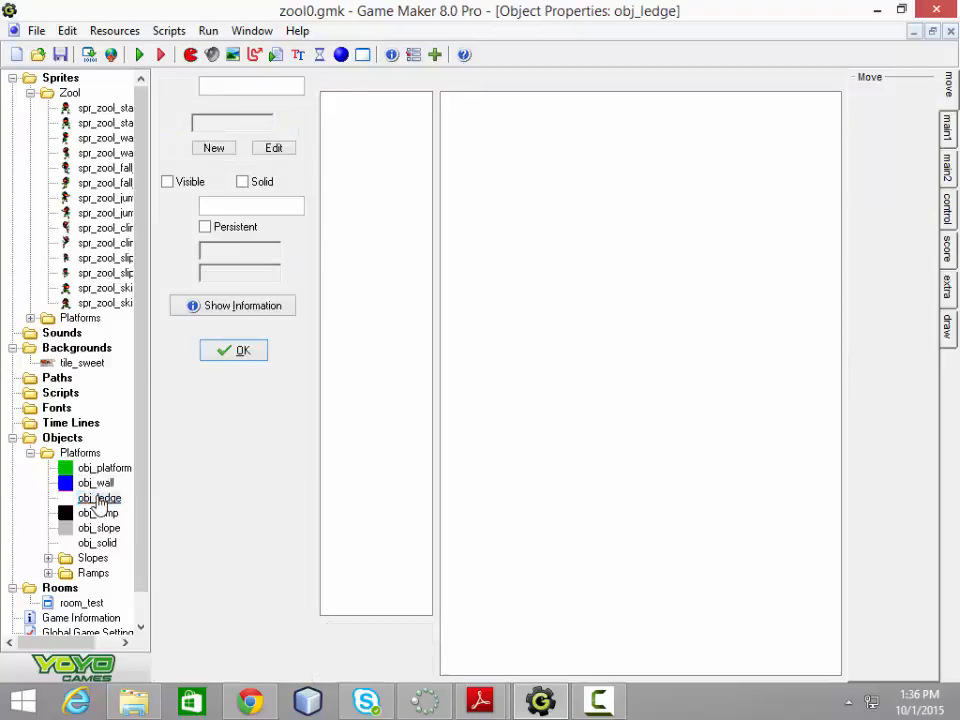
Open the obj_ramp and obj_slope objects in turn to examine their sprite and parent settings
{"action": "left_click", "coordinate": [98, 513]}
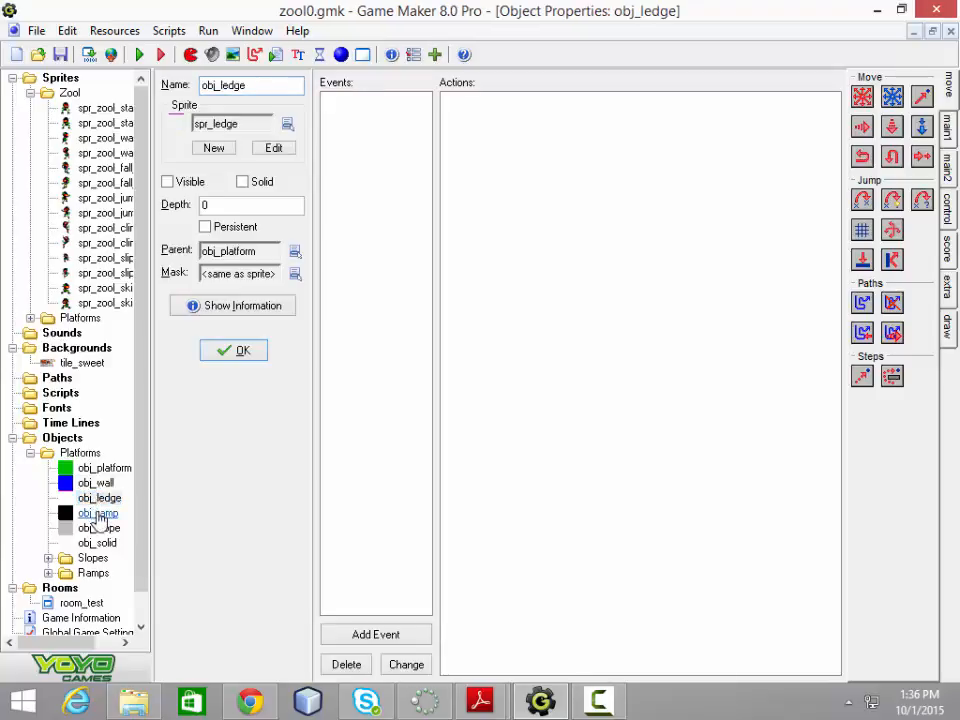
{"action": "double_click", "coordinate": [98, 514]}
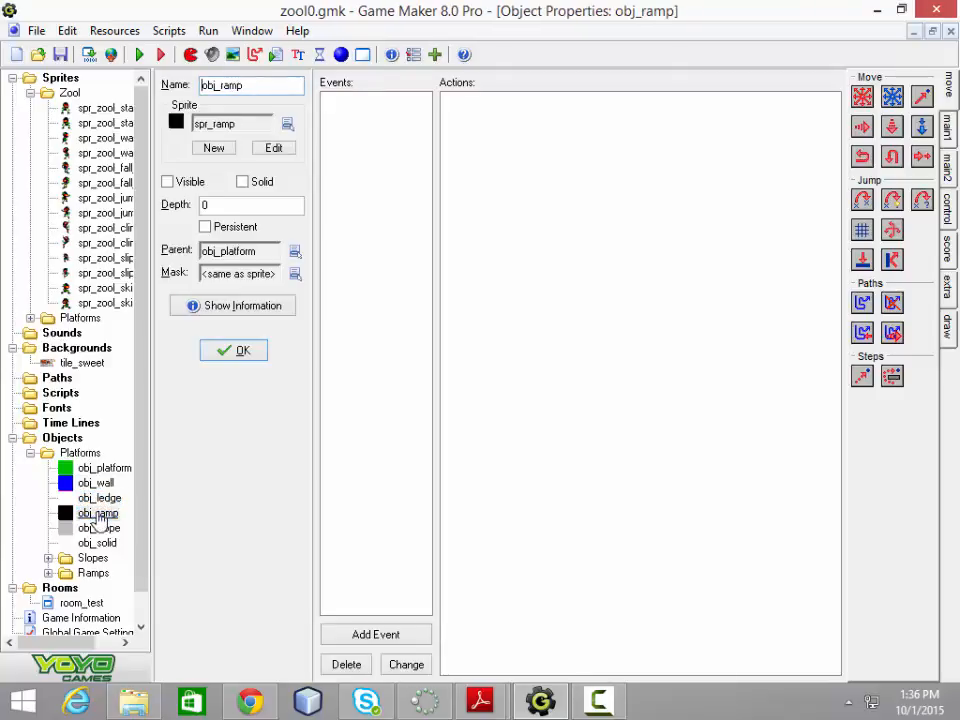
{"action": "double_click", "coordinate": [98, 530]}
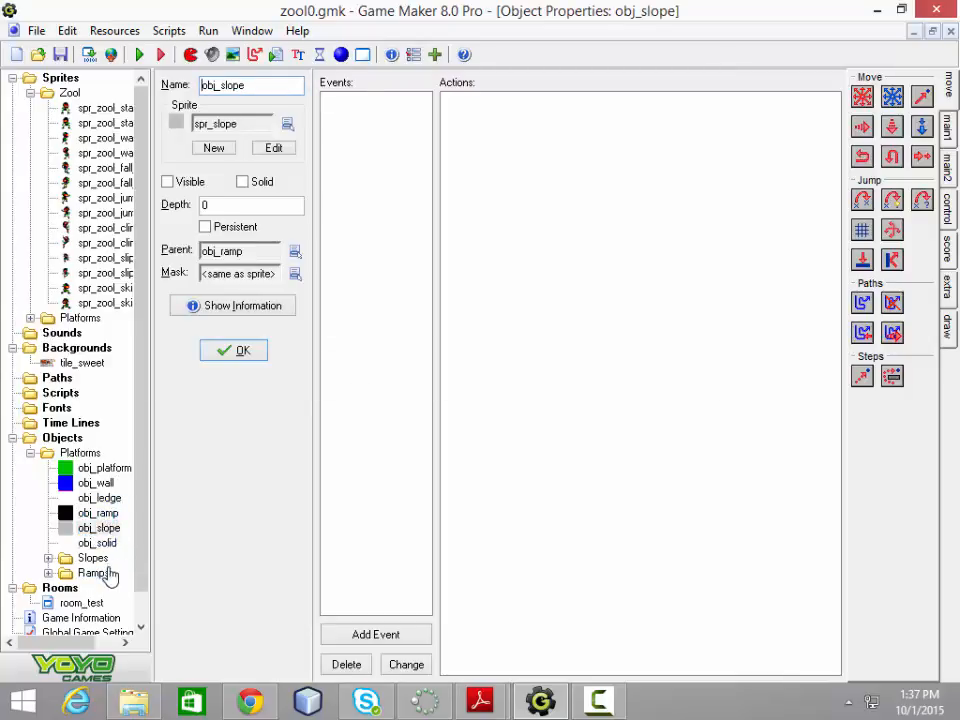
Review obj_slope_u1 in the Slopes group, collapse the group, and open obj_solid to check its parent setting
{"action": "left_click", "coordinate": [48, 559]}
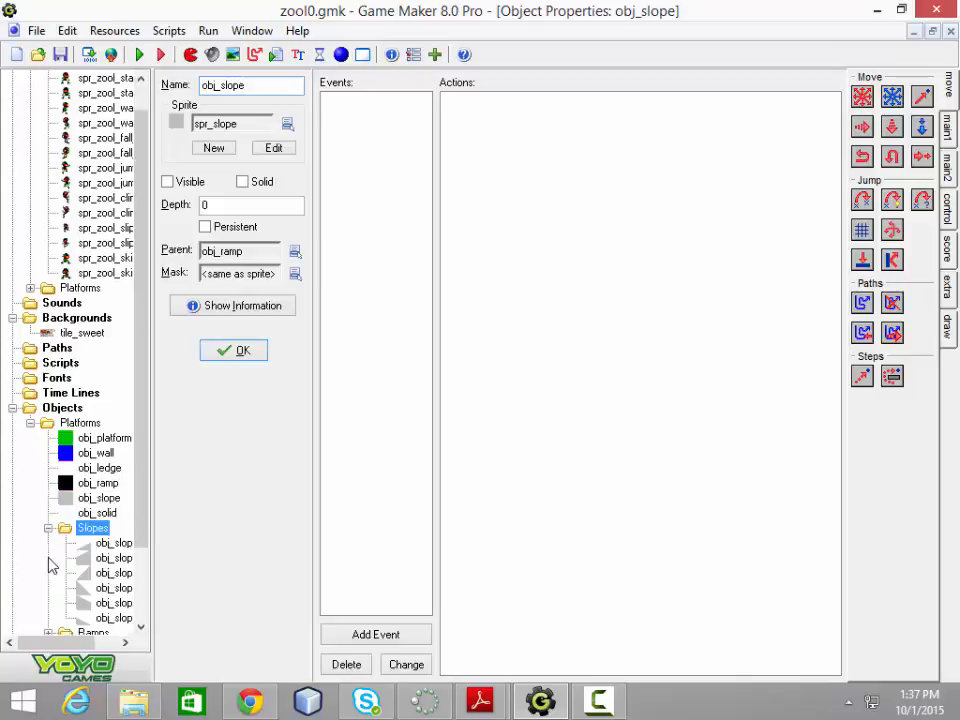
{"action": "double_click", "coordinate": [114, 547]}
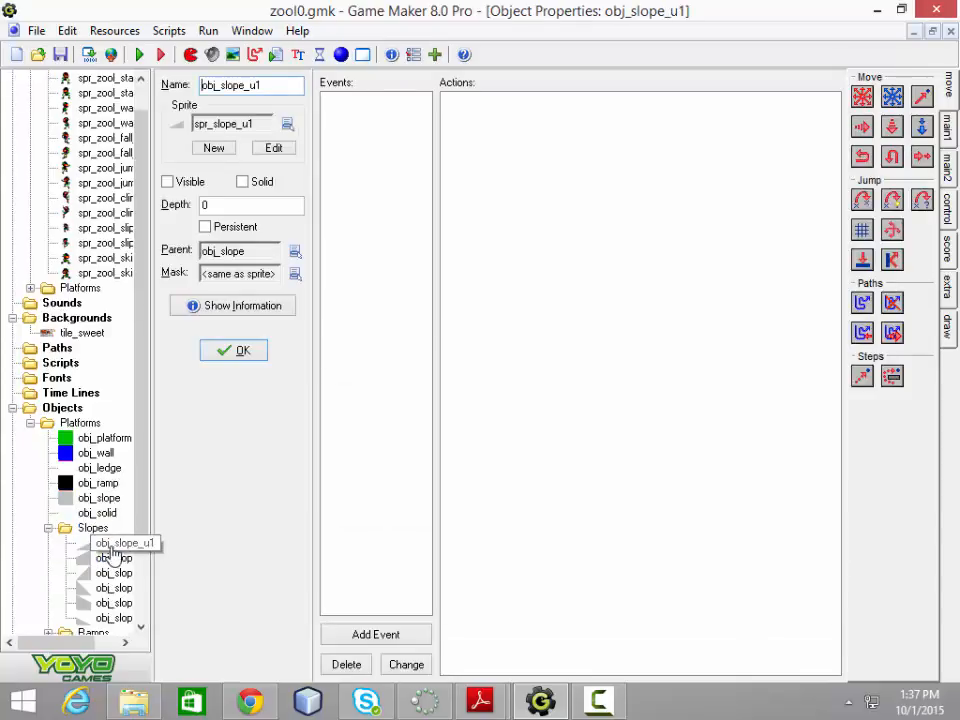
{"action": "left_click", "coordinate": [48, 529]}
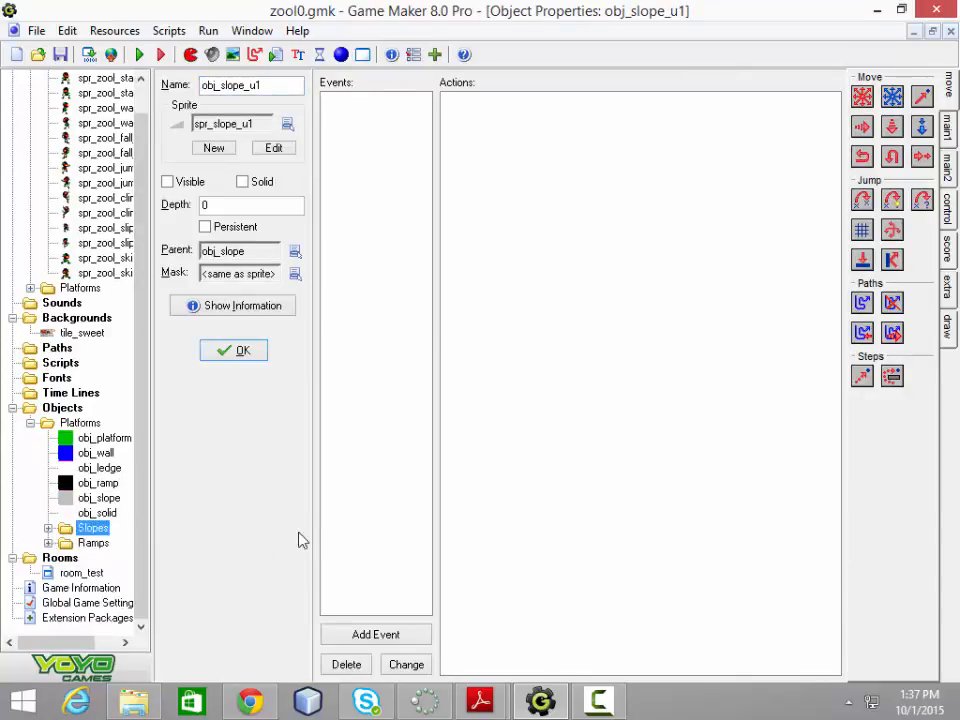
{"action": "double_click", "coordinate": [103, 515]}
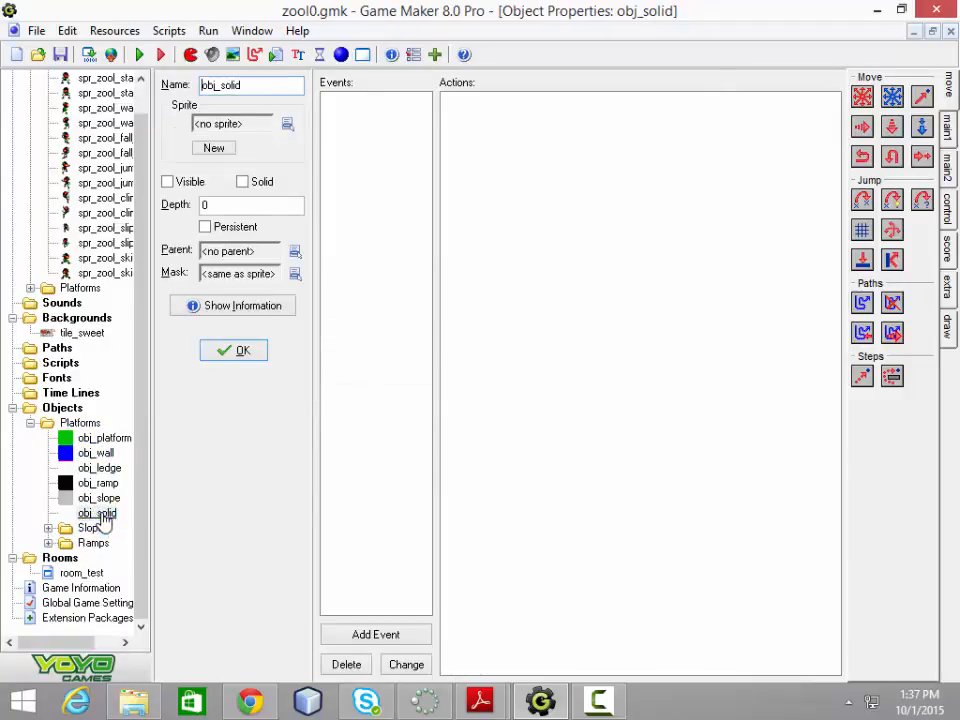